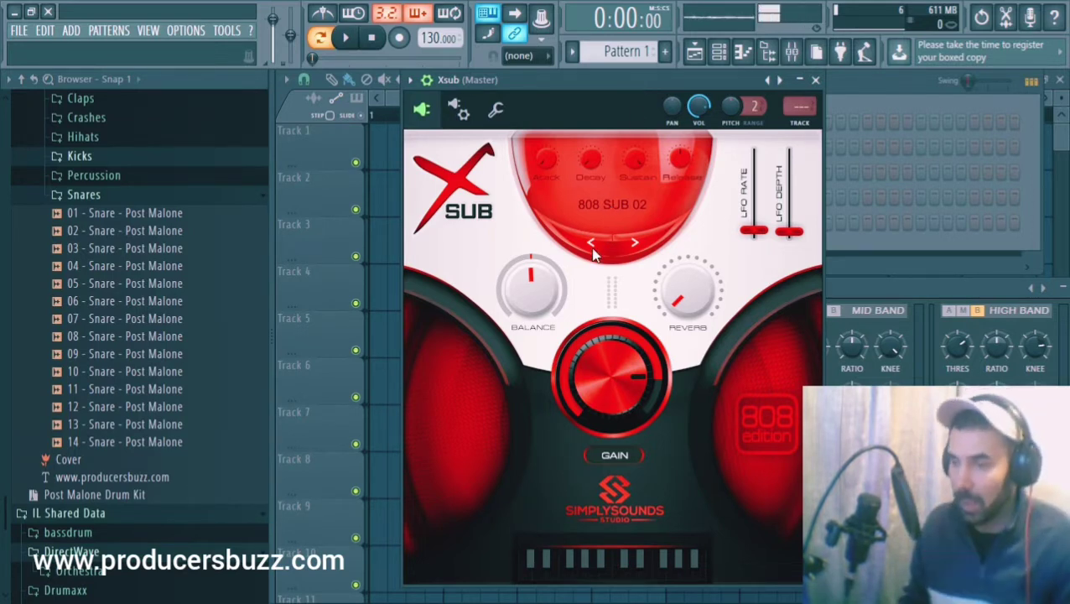
- Audition the 808 SUB 01 preset across several pitches on Xsub's mini keyboard
{"action": "left_click", "coordinate": [632, 571]}
{"action": "left_click", "coordinate": [604, 573]}
{"action": "left_click", "coordinate": [592, 572]}
{"action": "left_click", "coordinate": [630, 575]}
{"action": "left_click", "coordinate": [607, 575]}
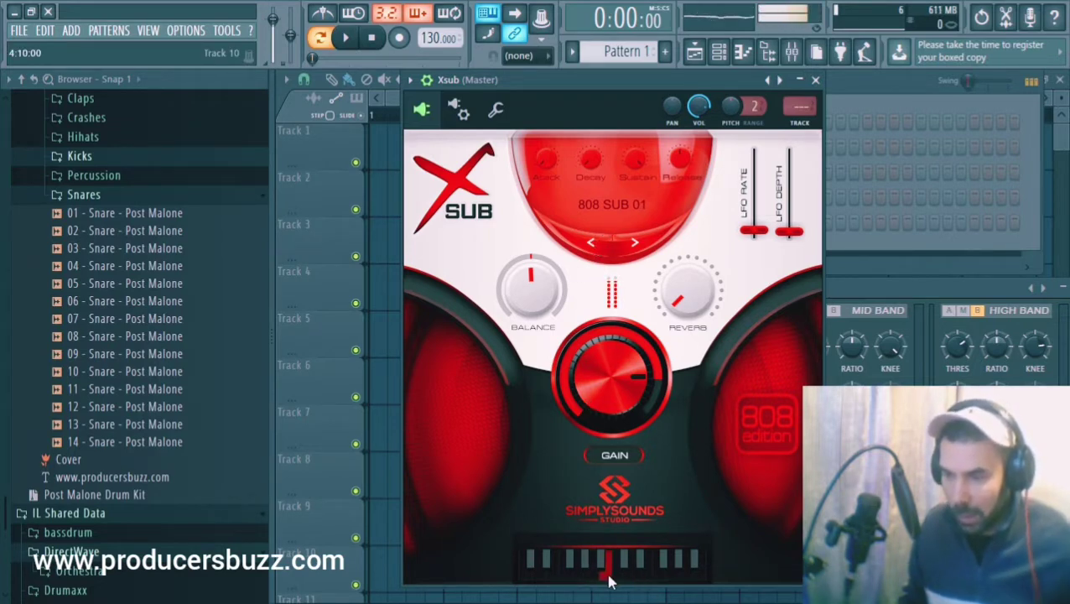
{"action": "left_click", "coordinate": [591, 573]}
{"action": "left_click", "coordinate": [595, 575]}
{"action": "left_click", "coordinate": [607, 577]}
{"action": "left_click", "coordinate": [619, 573]}
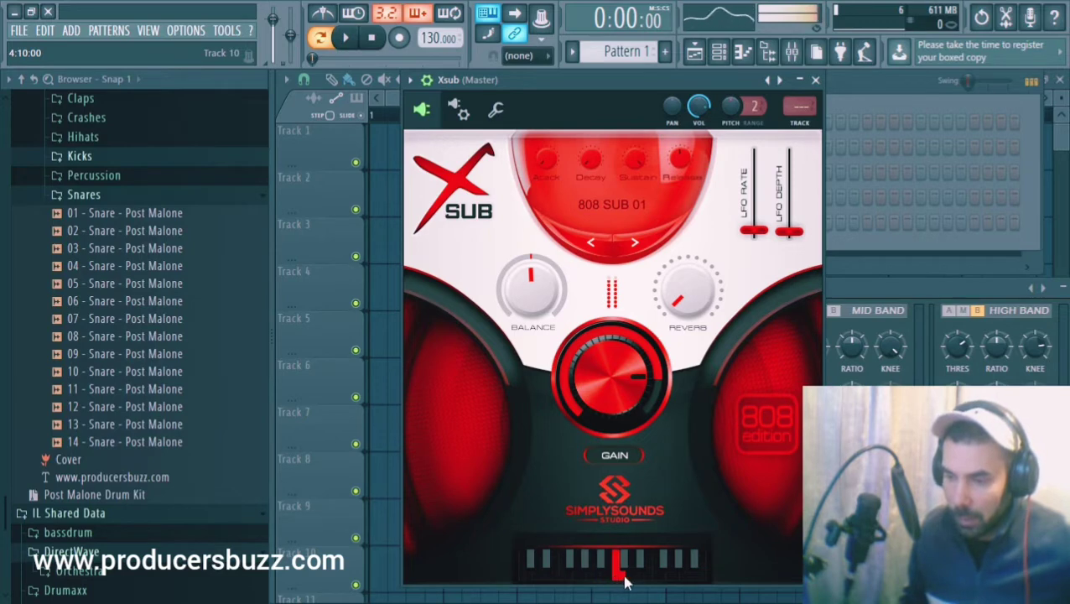
{"action": "left_click", "coordinate": [659, 568]}
{"action": "left_click", "coordinate": [604, 573]}
{"action": "left_click", "coordinate": [592, 574]}
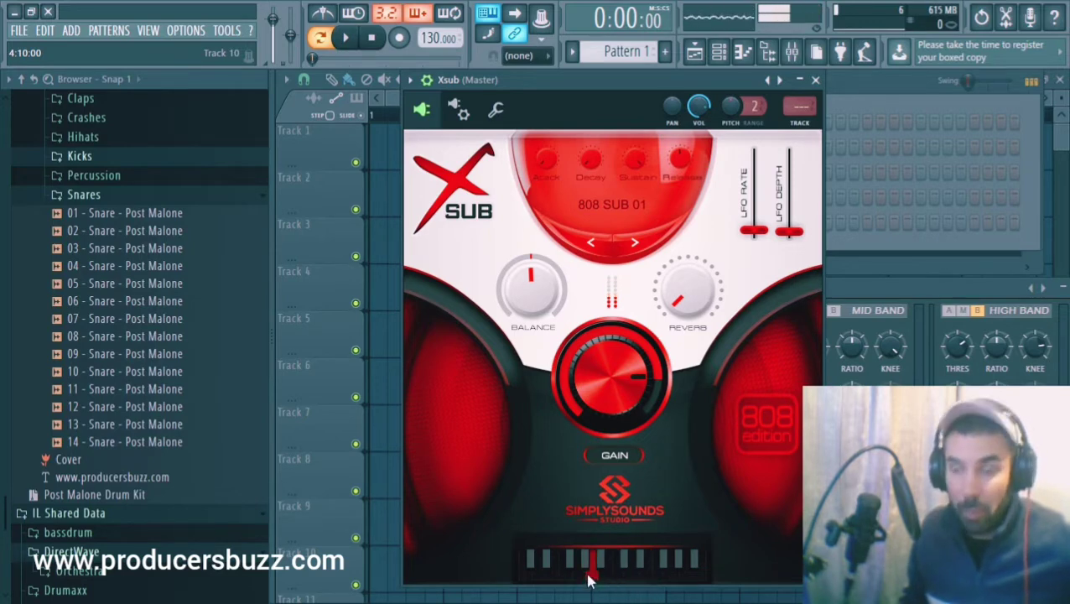
{"action": "left_click", "coordinate": [593, 574]}
{"action": "left_click", "coordinate": [604, 578]}
{"action": "left_click", "coordinate": [618, 577]}
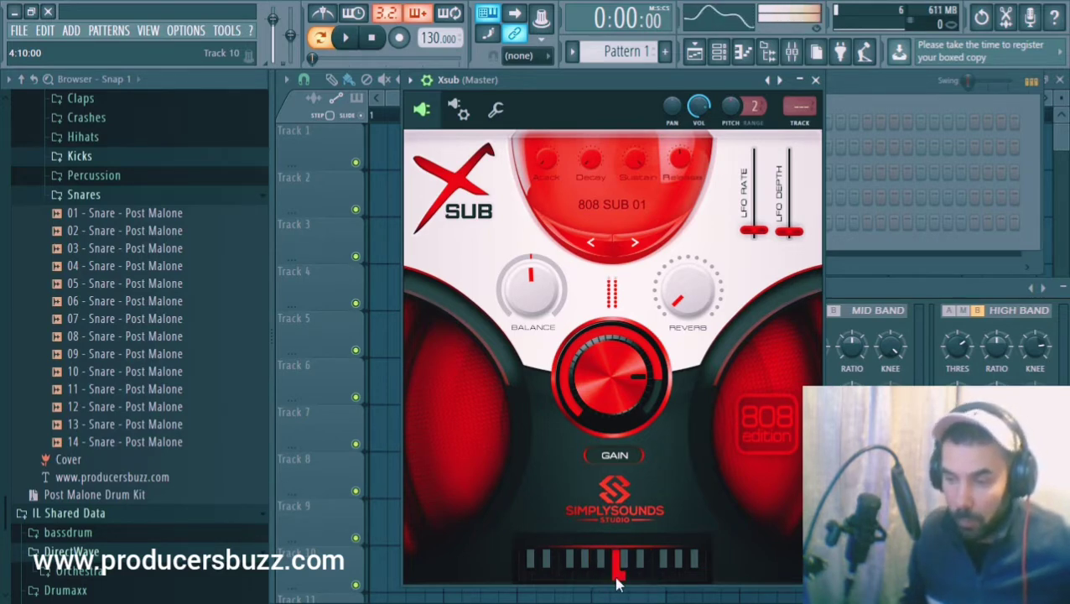
{"action": "left_click", "coordinate": [632, 573]}
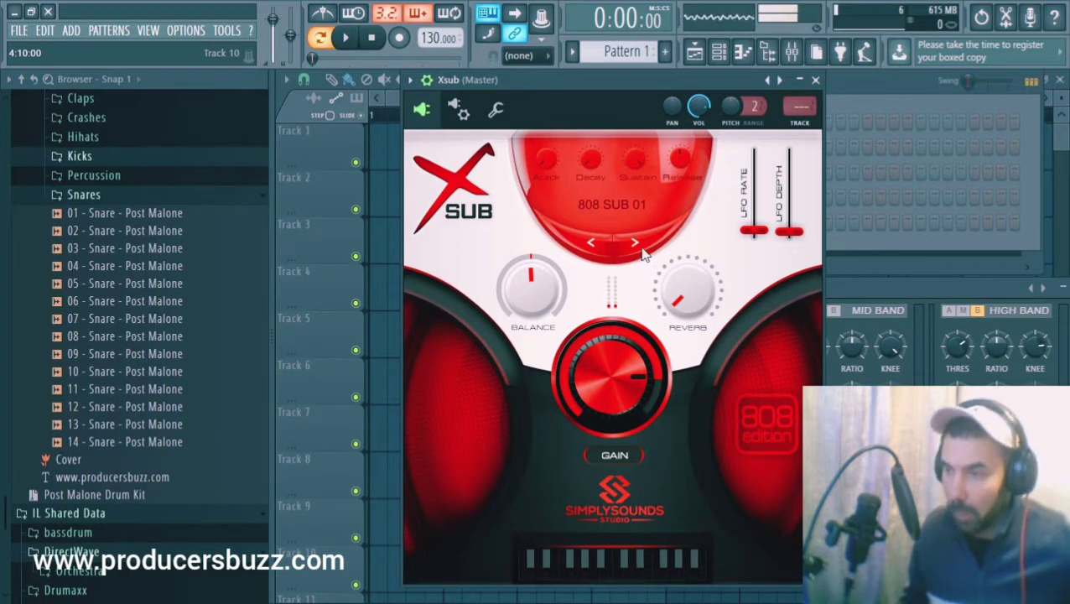
- Play 808 SUB 02 on lower pitches and a short riff
{"action": "left_click", "coordinate": [641, 564]}
{"action": "left_click", "coordinate": [648, 575]}
{"action": "left_click", "coordinate": [632, 575]}
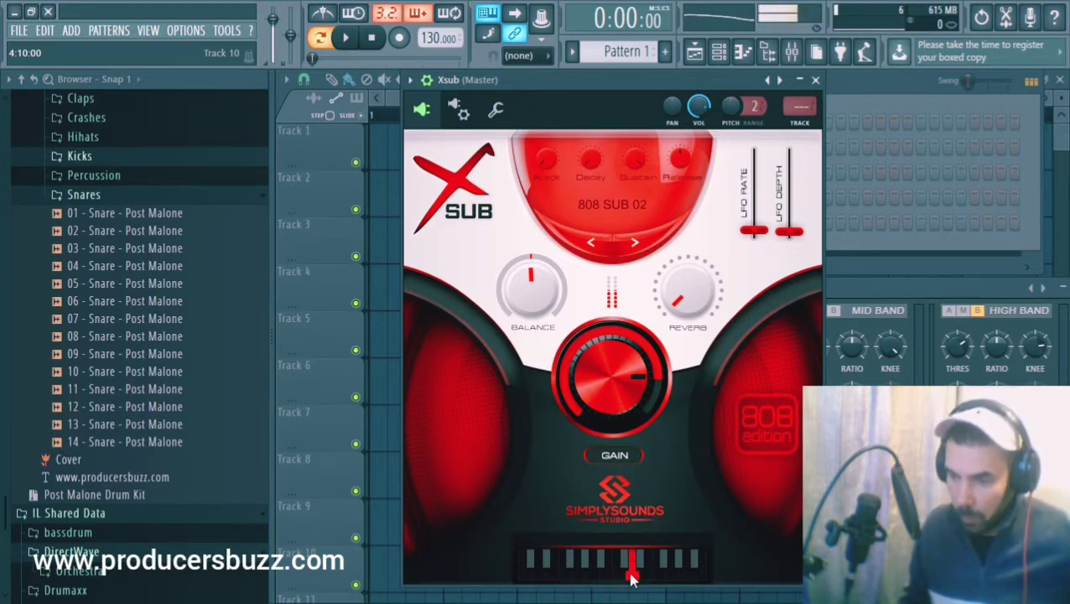
{"action": "left_click", "coordinate": [621, 579]}
{"action": "left_click", "coordinate": [608, 575]}
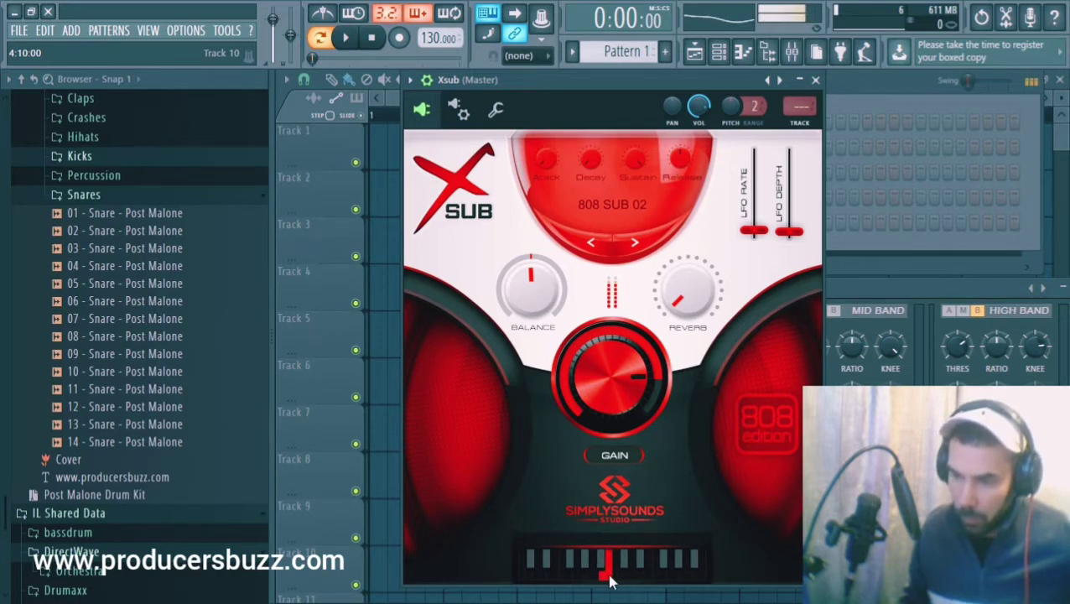
{"action": "left_click", "coordinate": [636, 576]}
{"action": "left_click", "coordinate": [645, 573]}
{"action": "left_click", "coordinate": [620, 578]}
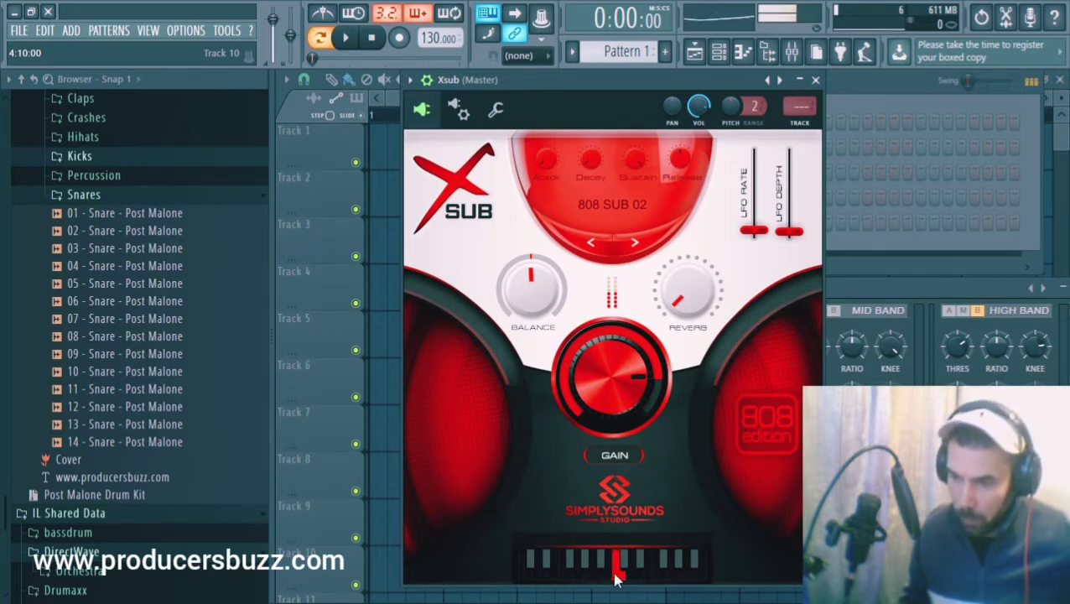
- Raise the GAIN knob and play the louder 808 SUB 02 on several lower notes
{"action": "left_click_drag", "start_coordinate": [612, 375], "coordinate": [610, 337]}
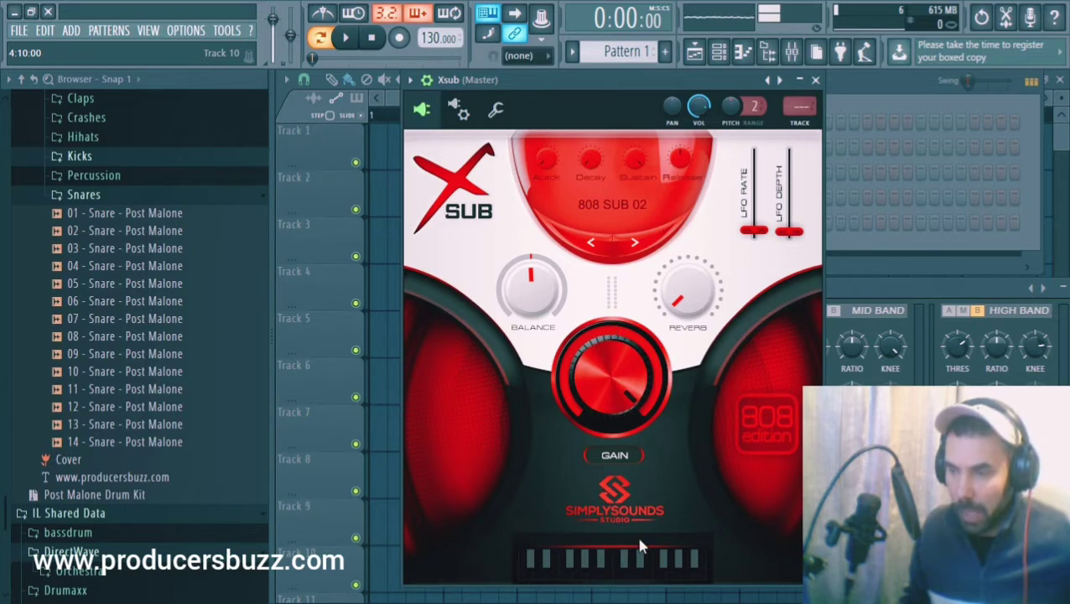
{"action": "left_click", "coordinate": [650, 580]}
{"action": "left_click", "coordinate": [648, 578]}
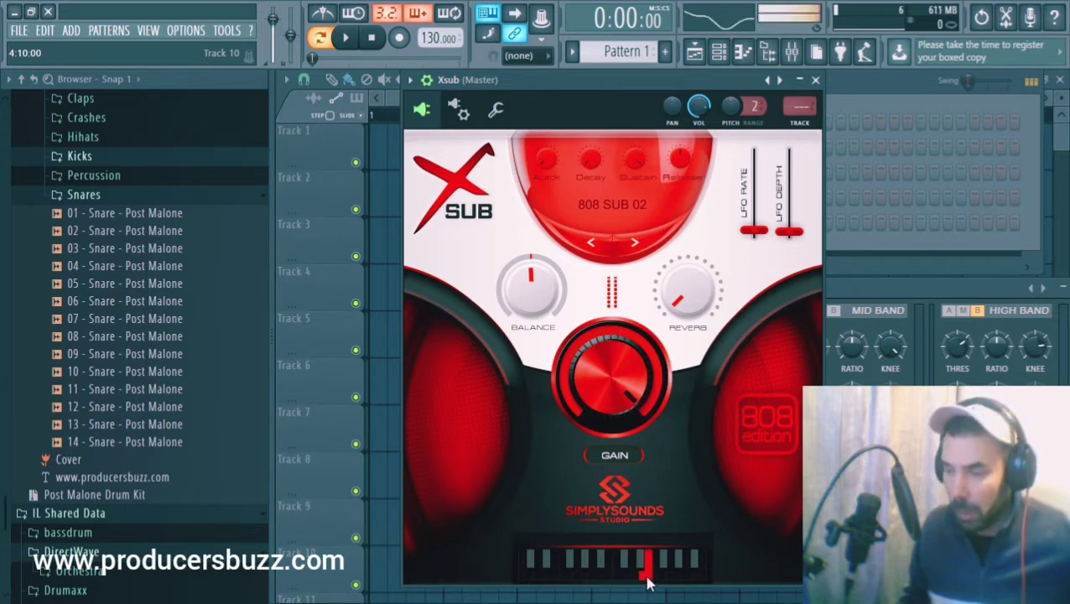
{"action": "left_click", "coordinate": [621, 581]}
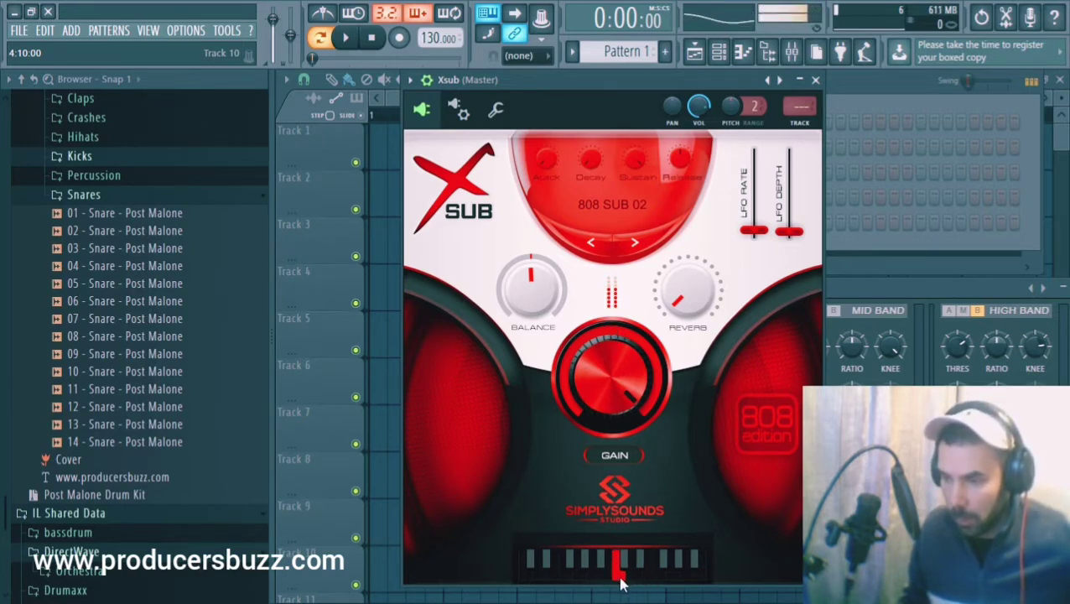
{"action": "left_click", "coordinate": [611, 581]}
{"action": "left_click", "coordinate": [610, 583]}
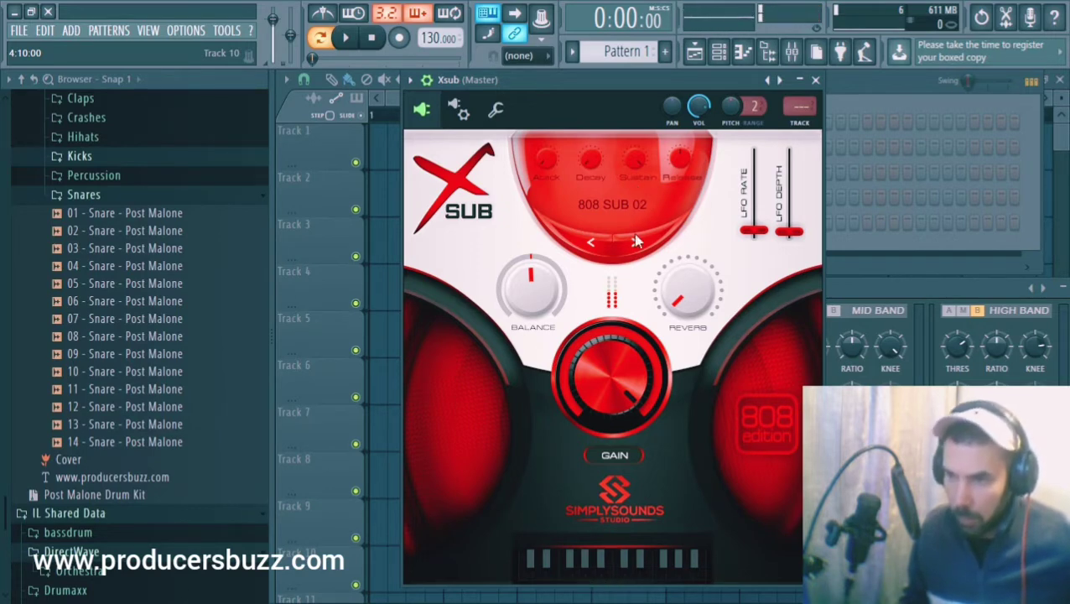
- Load the 808 SUB 03 preset and play a low and a higher note
{"action": "left_click", "coordinate": [635, 244]}
{"action": "left_click", "coordinate": [622, 573]}
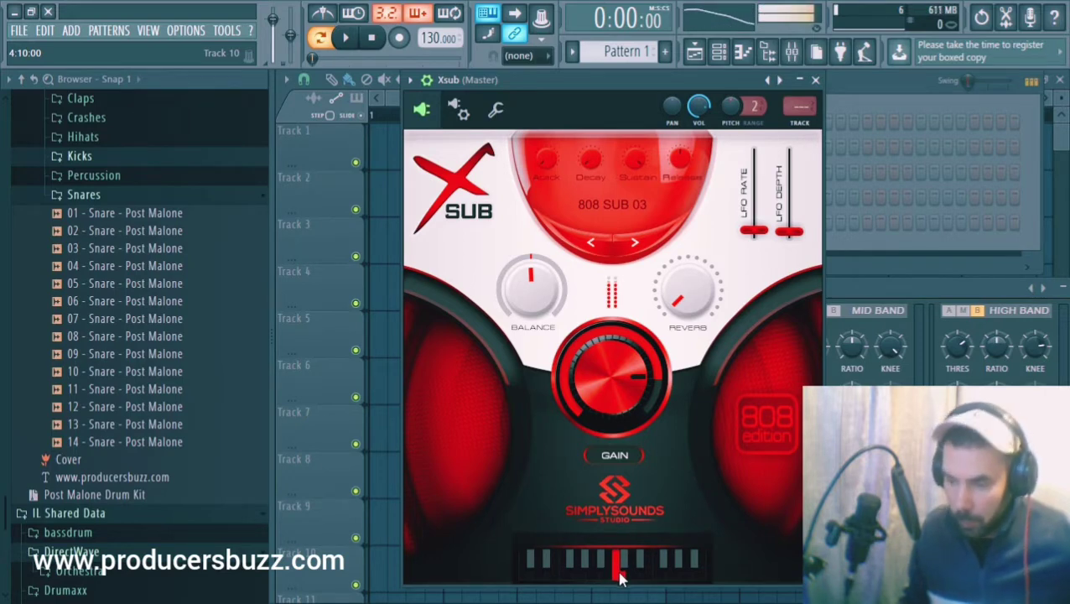
{"action": "left_click", "coordinate": [646, 580]}
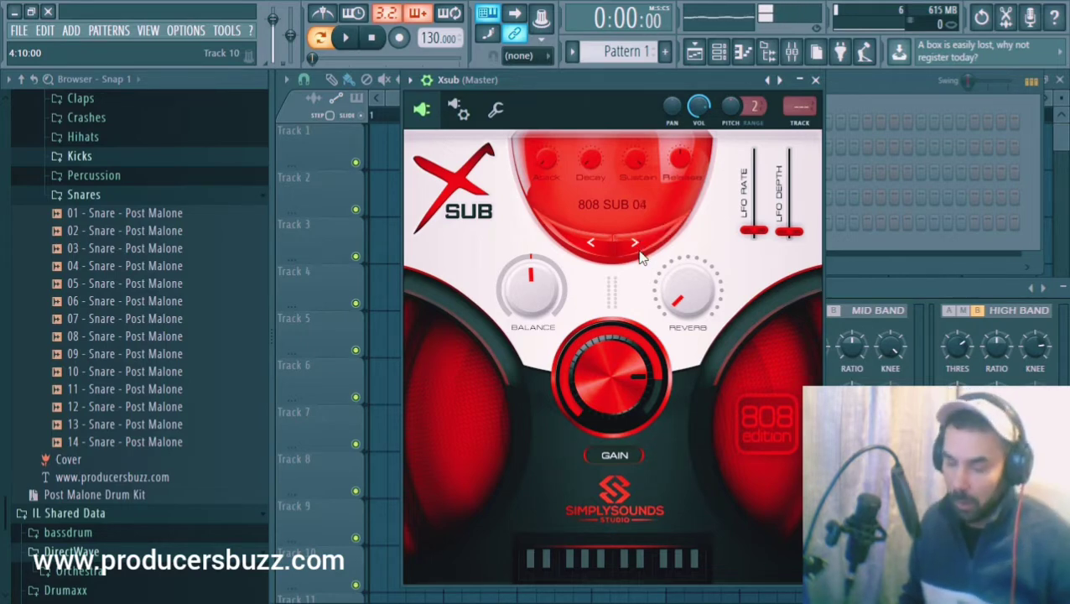
- Audition the 808 SUB 04 preset on several pitches
{"action": "left_click", "coordinate": [616, 570]}
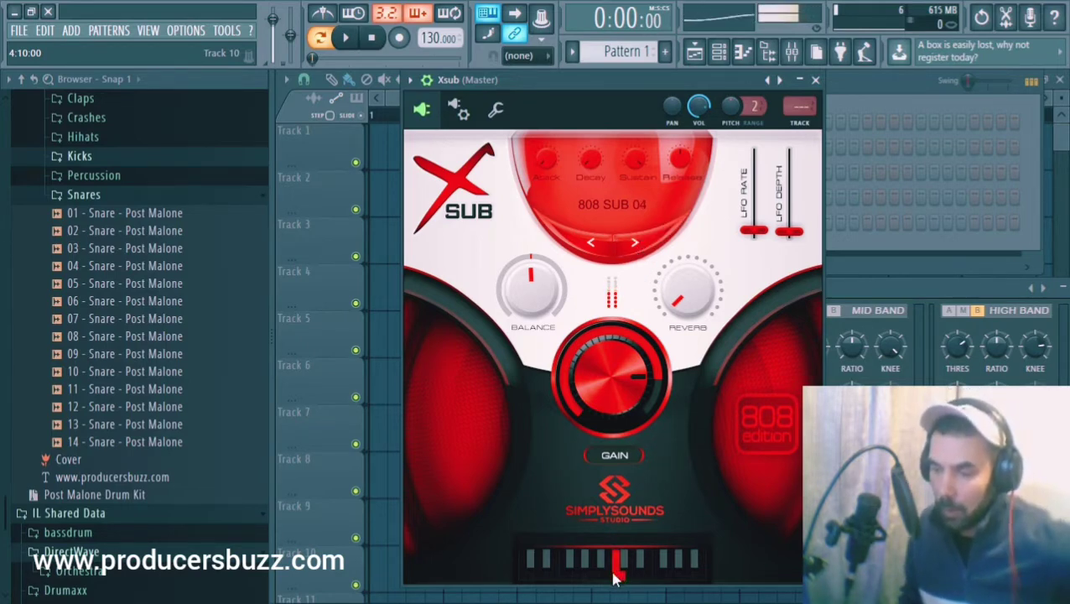
{"action": "left_click", "coordinate": [605, 569]}
{"action": "left_click", "coordinate": [590, 569]}
{"action": "left_click", "coordinate": [564, 573]}
{"action": "left_click", "coordinate": [629, 579]}
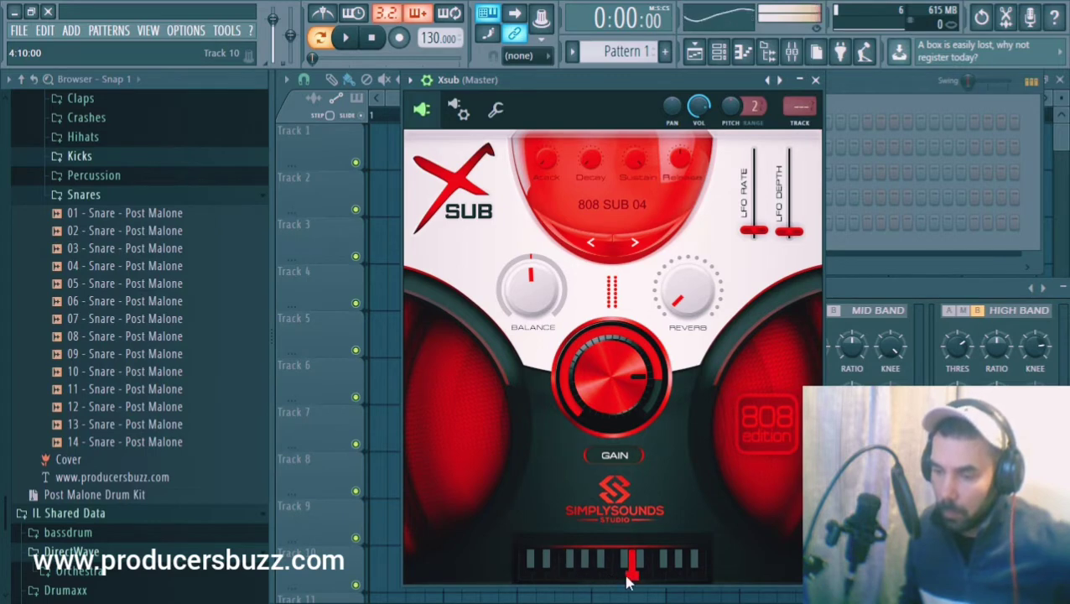
{"action": "left_click", "coordinate": [617, 573]}
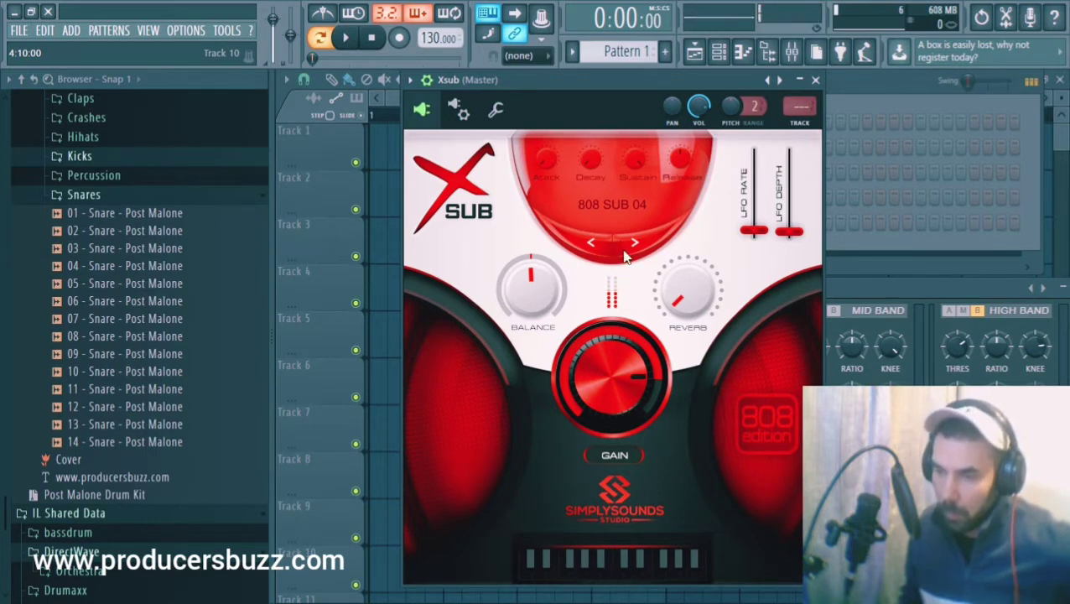
- Audition 808 SUB 05 with lower notes and an upward run
{"action": "left_click", "coordinate": [651, 580]}
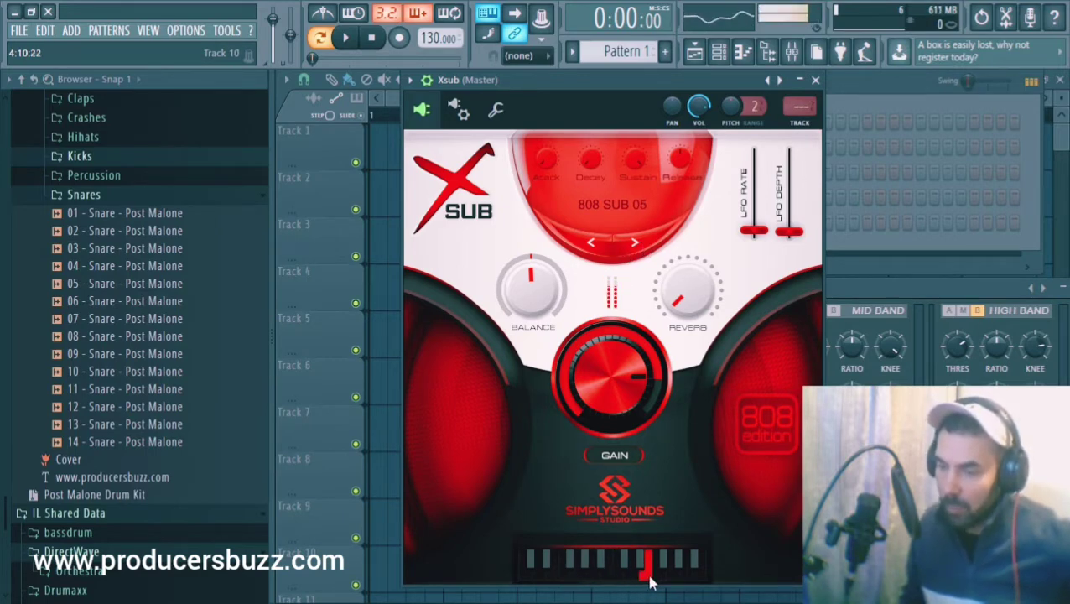
{"action": "left_click", "coordinate": [620, 579]}
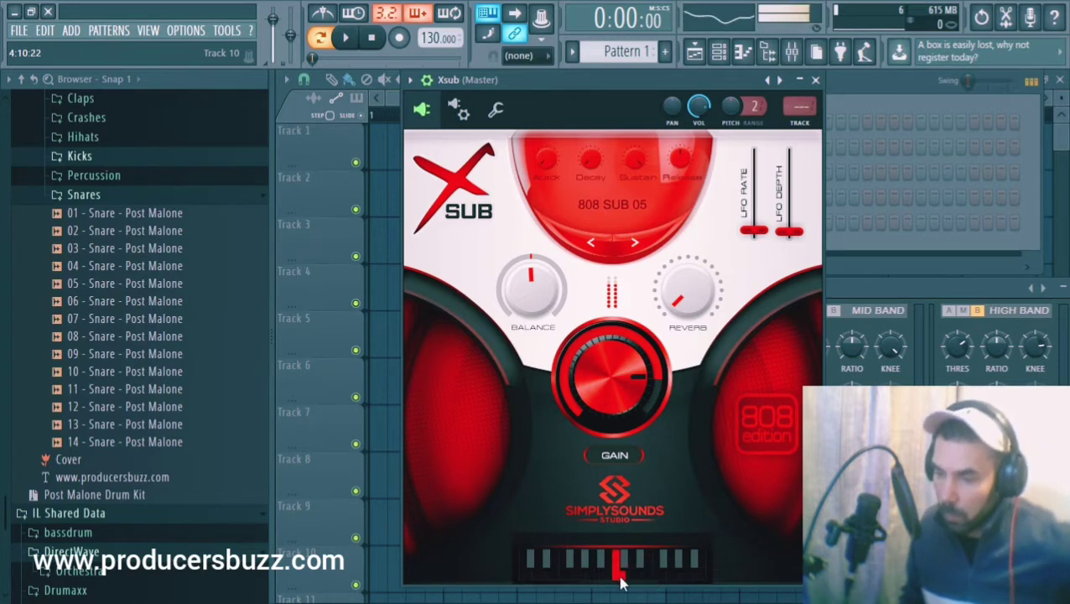
{"action": "left_click", "coordinate": [602, 577]}
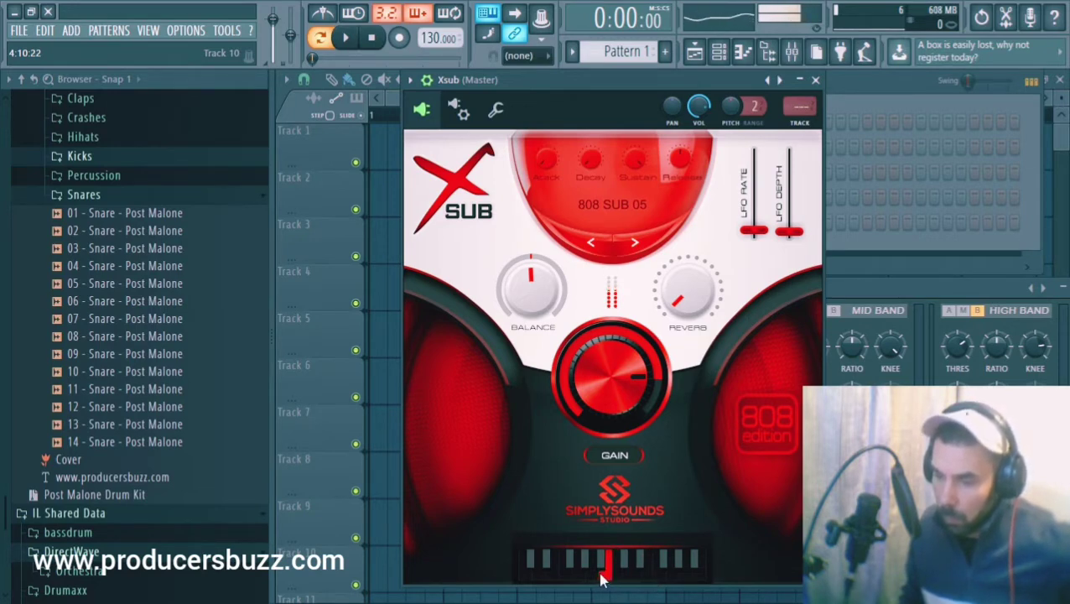
{"action": "left_click", "coordinate": [620, 577]}
{"action": "left_click", "coordinate": [643, 573]}
{"action": "left_click", "coordinate": [634, 574]}
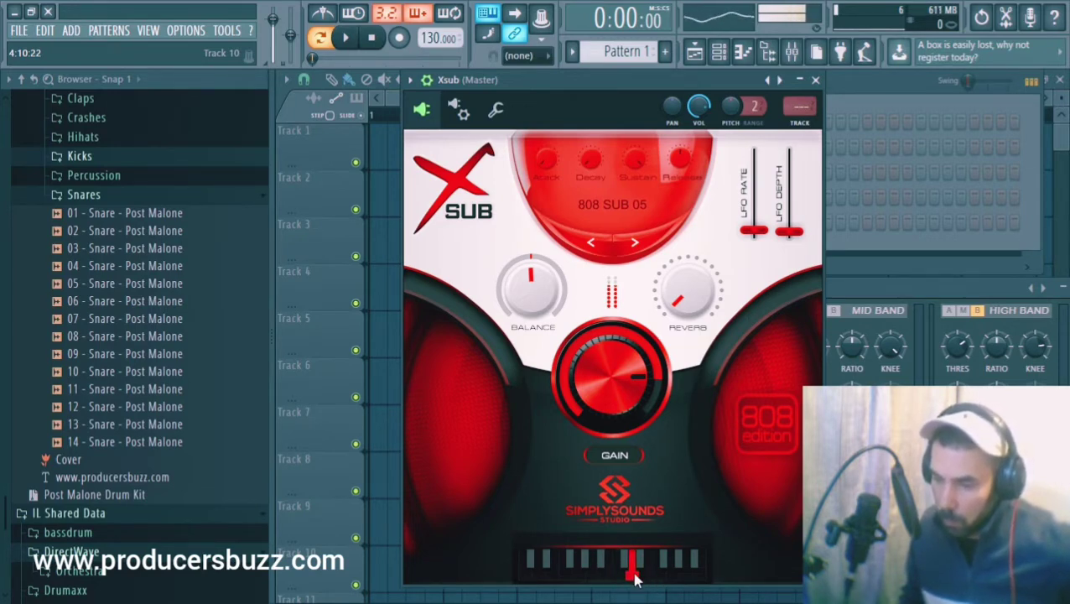
{"action": "left_click", "coordinate": [646, 575]}
{"action": "left_click", "coordinate": [656, 577]}
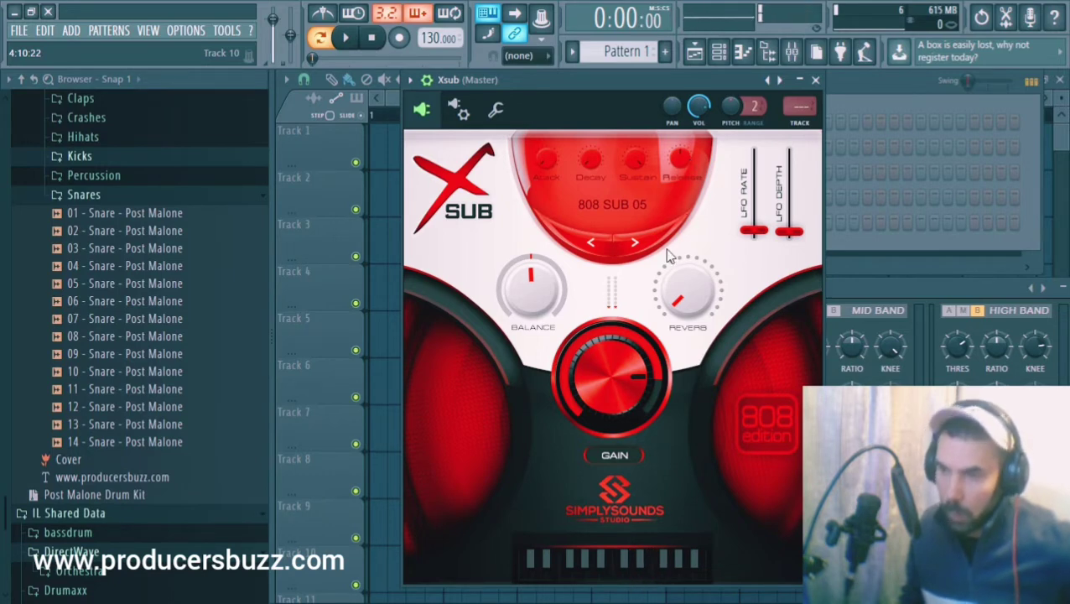
- Load 808 SUB 06 and play it from high notes down to the low end
{"action": "left_click", "coordinate": [635, 242]}
{"action": "left_click", "coordinate": [605, 573]}
{"action": "left_click", "coordinate": [607, 579]}
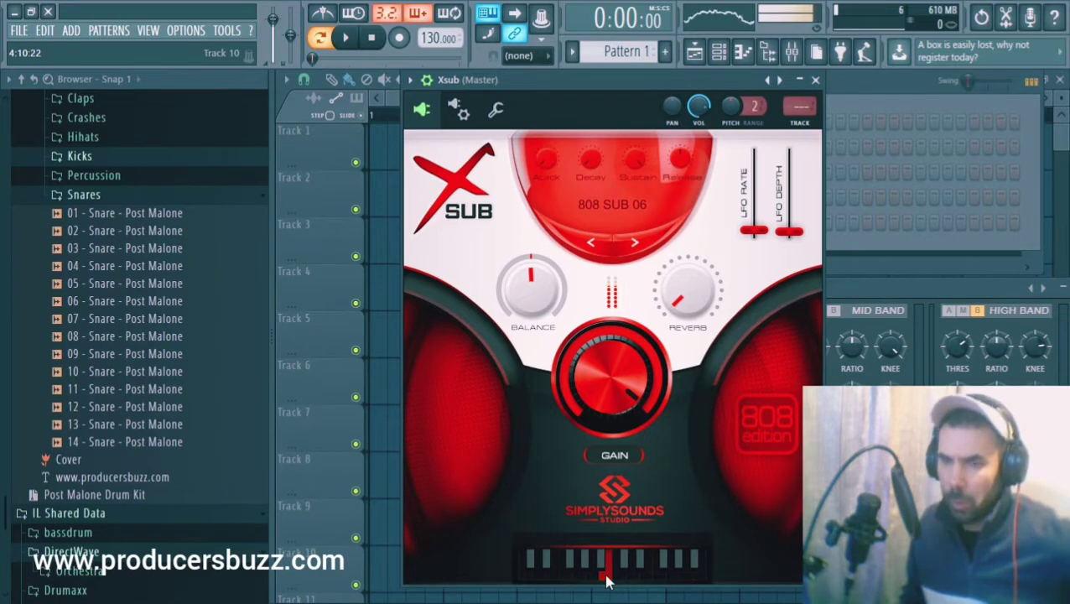
{"action": "left_click", "coordinate": [648, 577]}
{"action": "left_click", "coordinate": [640, 575]}
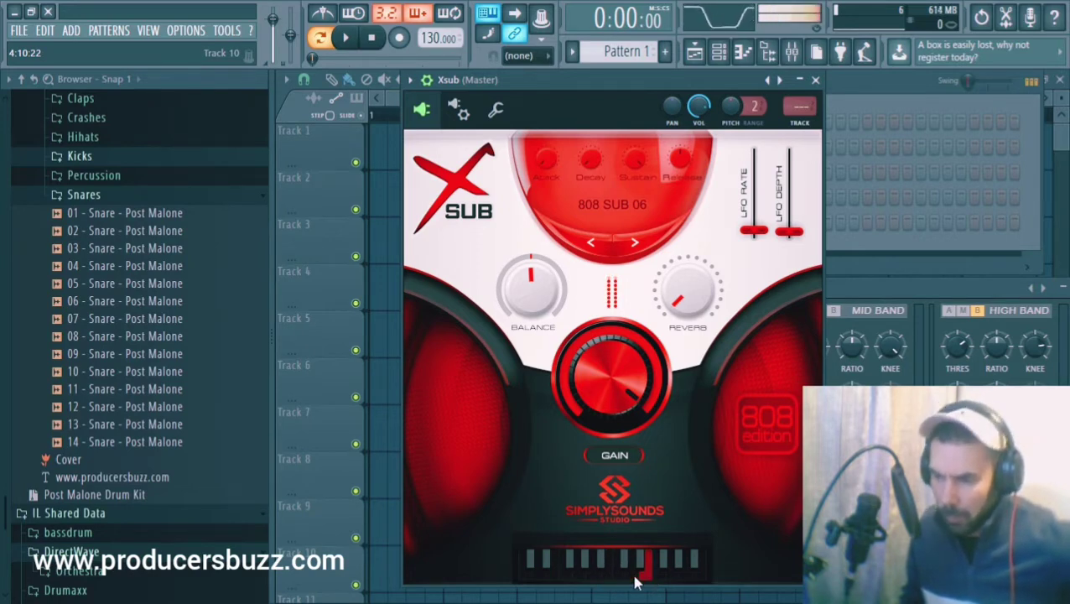
{"action": "left_click", "coordinate": [616, 575]}
{"action": "left_click", "coordinate": [628, 578]}
{"action": "left_click", "coordinate": [577, 582]}
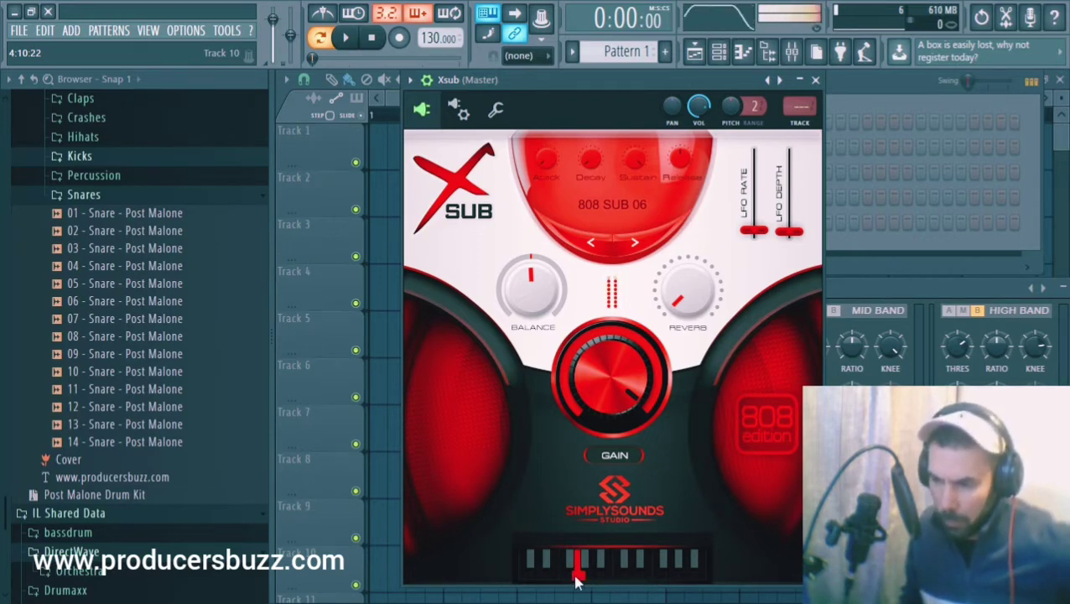
{"action": "left_click", "coordinate": [565, 577]}
{"action": "left_click", "coordinate": [547, 580]}
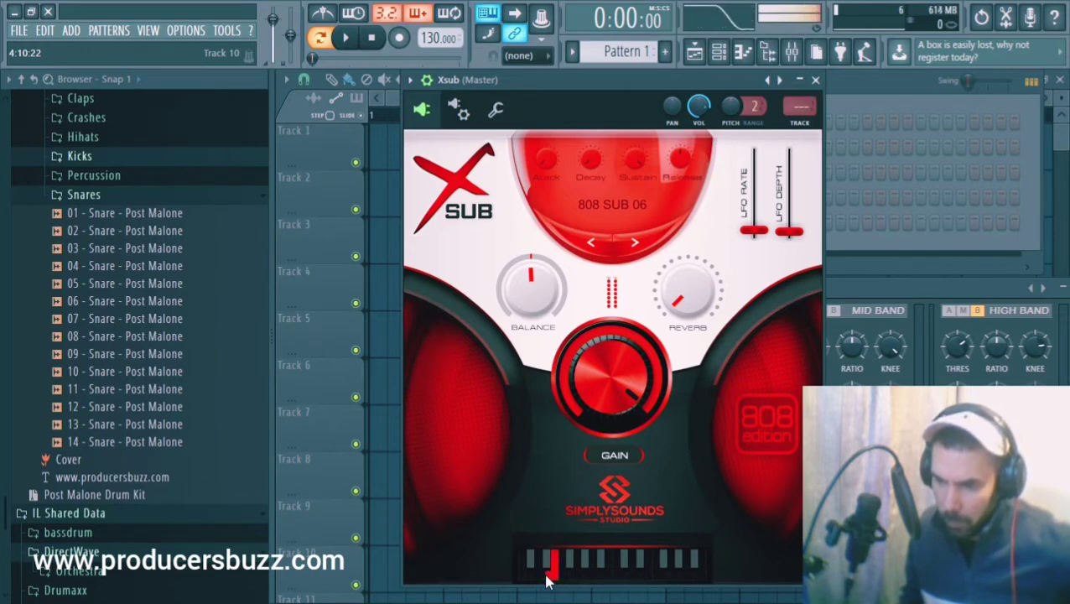
- Load 808 SUB 07 and audition it on several notes
{"action": "left_click", "coordinate": [635, 243]}
{"action": "left_click", "coordinate": [628, 575]}
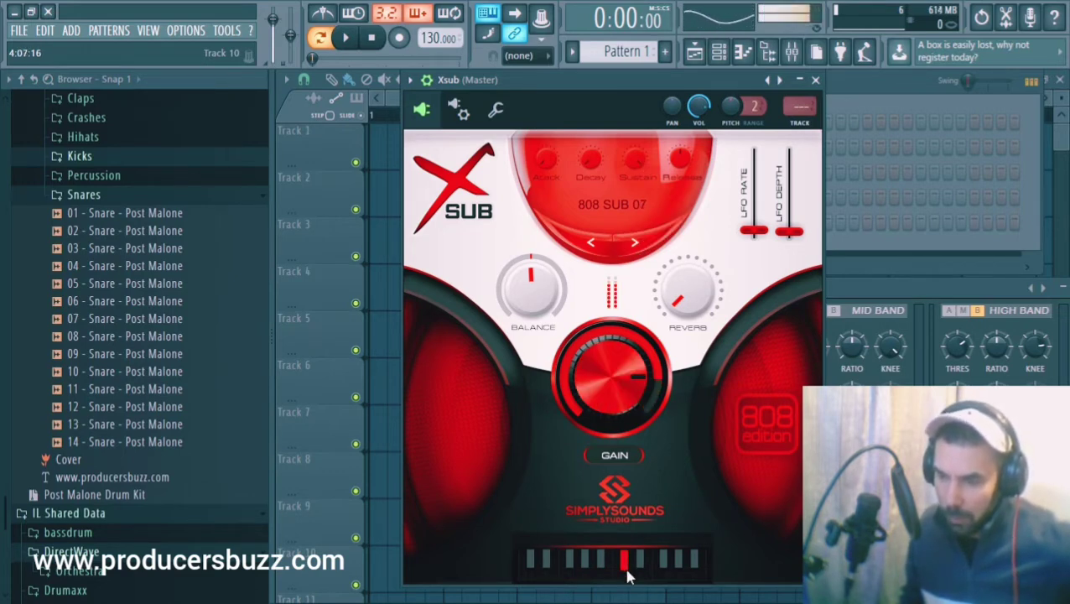
{"action": "left_click", "coordinate": [639, 576]}
{"action": "left_click", "coordinate": [658, 575]}
{"action": "left_click", "coordinate": [634, 577]}
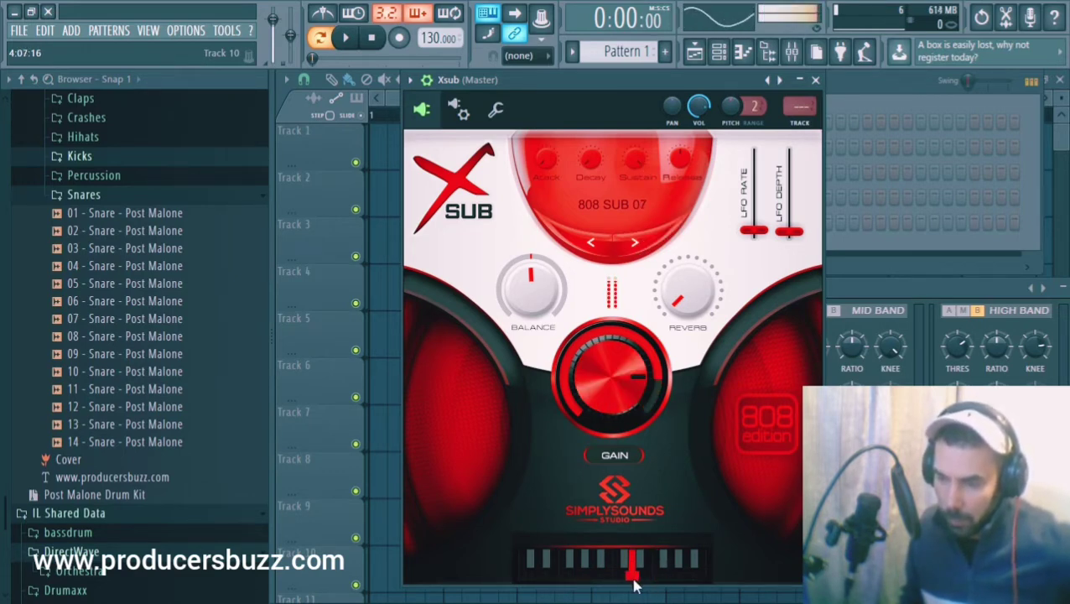
{"action": "left_click", "coordinate": [591, 577]}
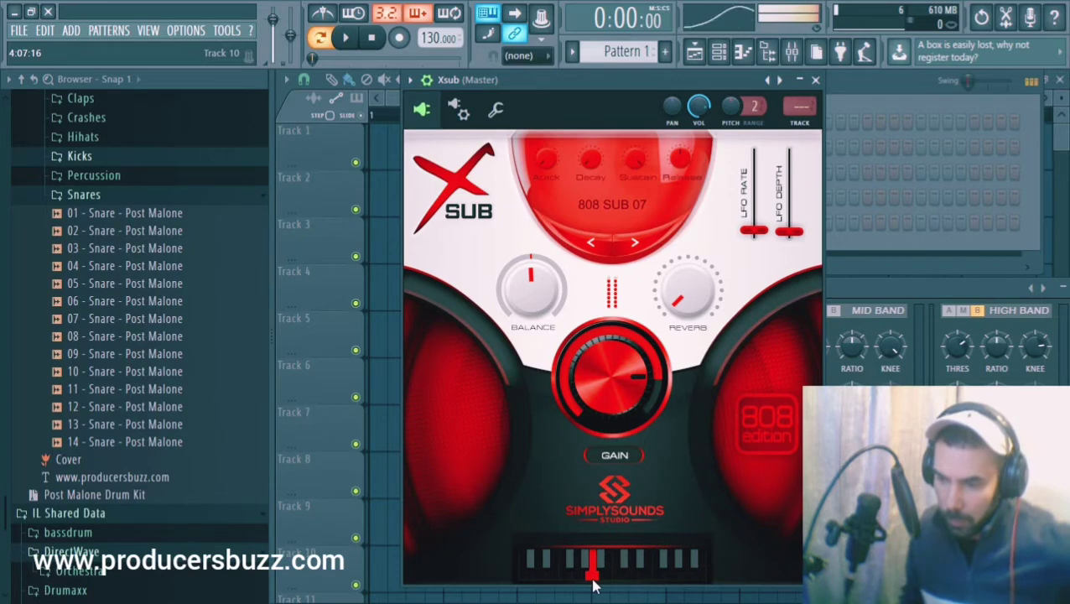
- Load 808 SUB 30 from Xsub's preset group list and play a few notes
{"action": "left_click", "coordinate": [636, 207]}
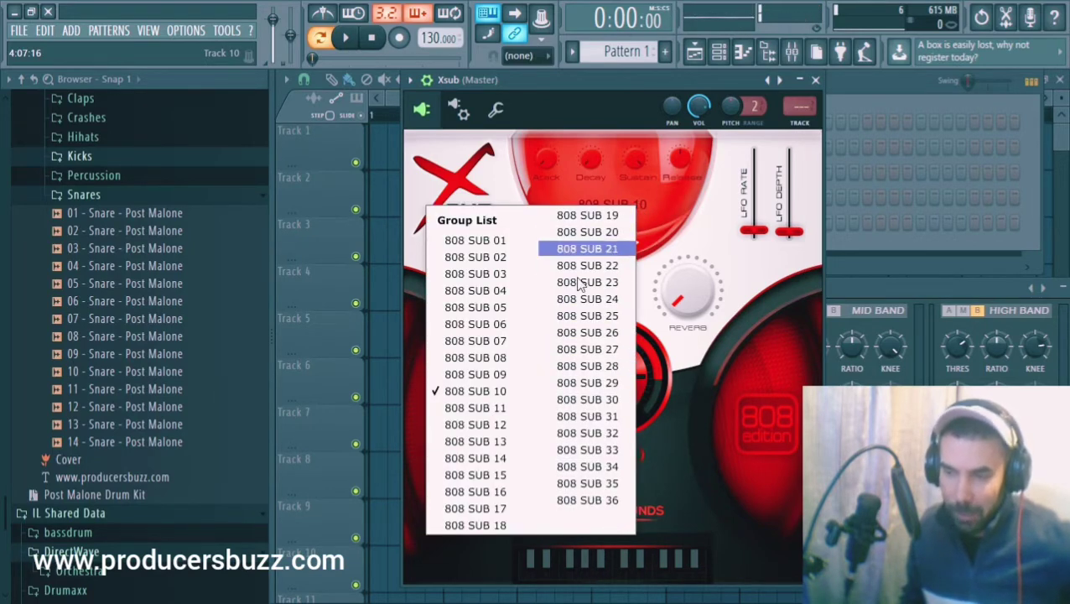
{"action": "left_click", "coordinate": [592, 399]}
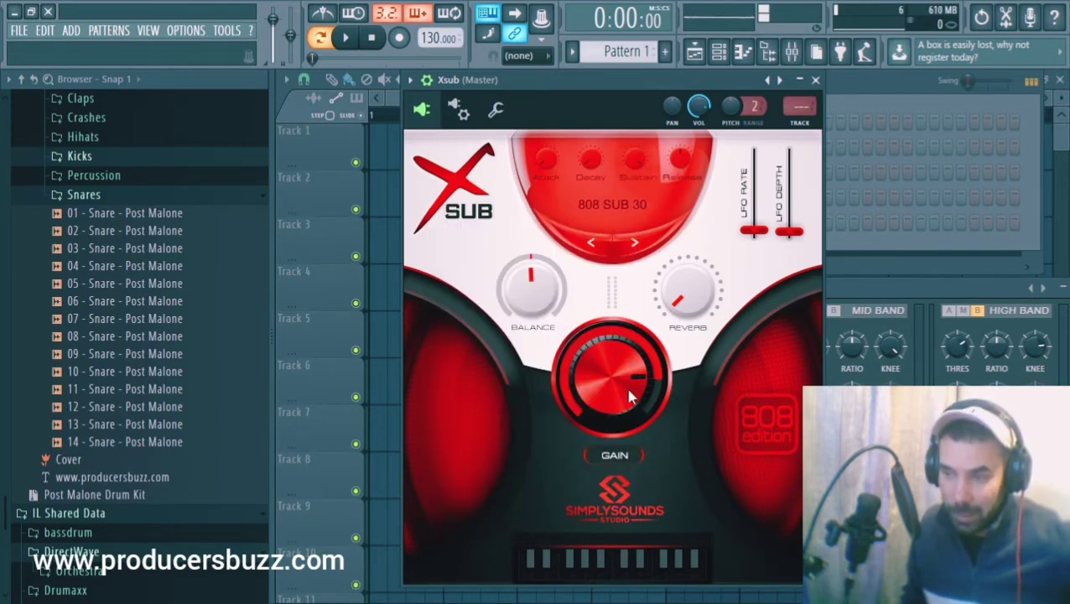
{"action": "left_click", "coordinate": [604, 570]}
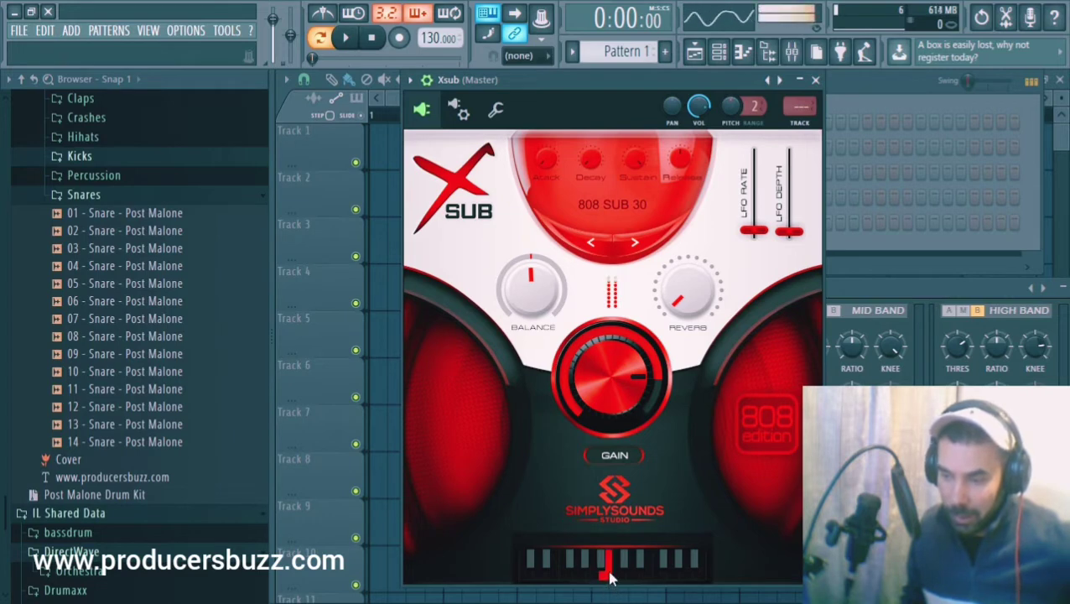
{"action": "left_click", "coordinate": [689, 570]}
{"action": "left_click", "coordinate": [635, 579]}
- Play a short phrase and some lower notes with 808 SUB 30
{"action": "left_click", "coordinate": [659, 574]}
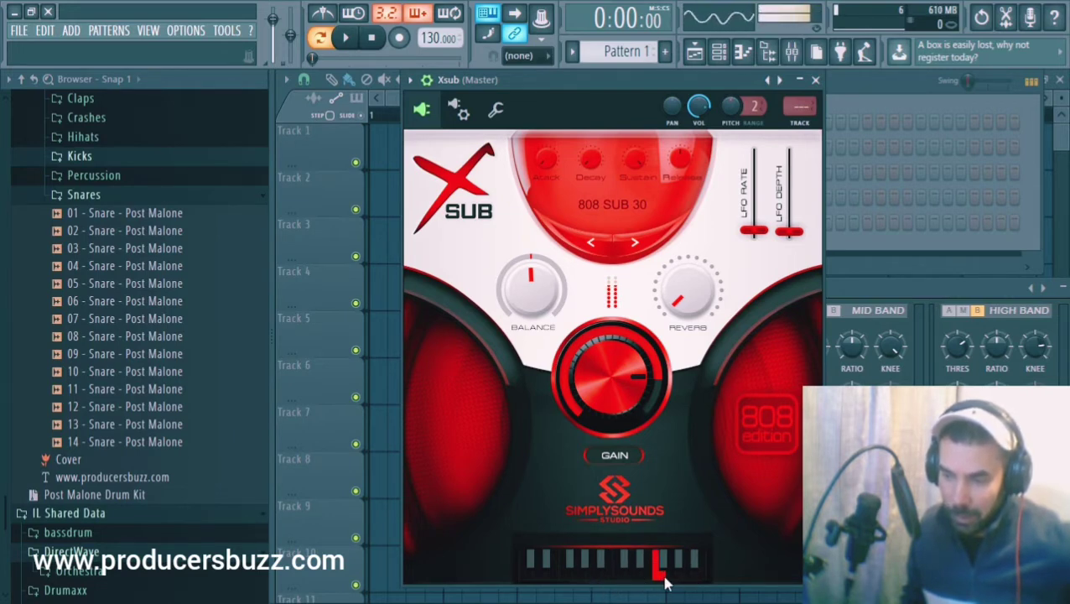
{"action": "left_click", "coordinate": [623, 579]}
{"action": "left_click", "coordinate": [689, 579]}
{"action": "left_click", "coordinate": [627, 583]}
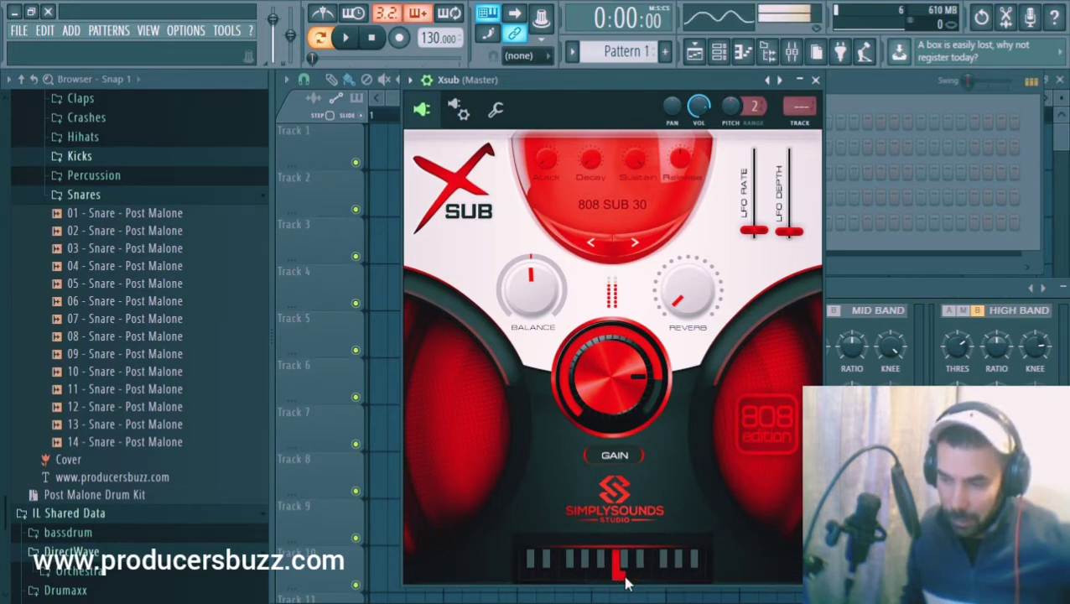
{"action": "left_click", "coordinate": [564, 572]}
{"action": "left_click", "coordinate": [579, 568]}
{"action": "left_click", "coordinate": [617, 573]}
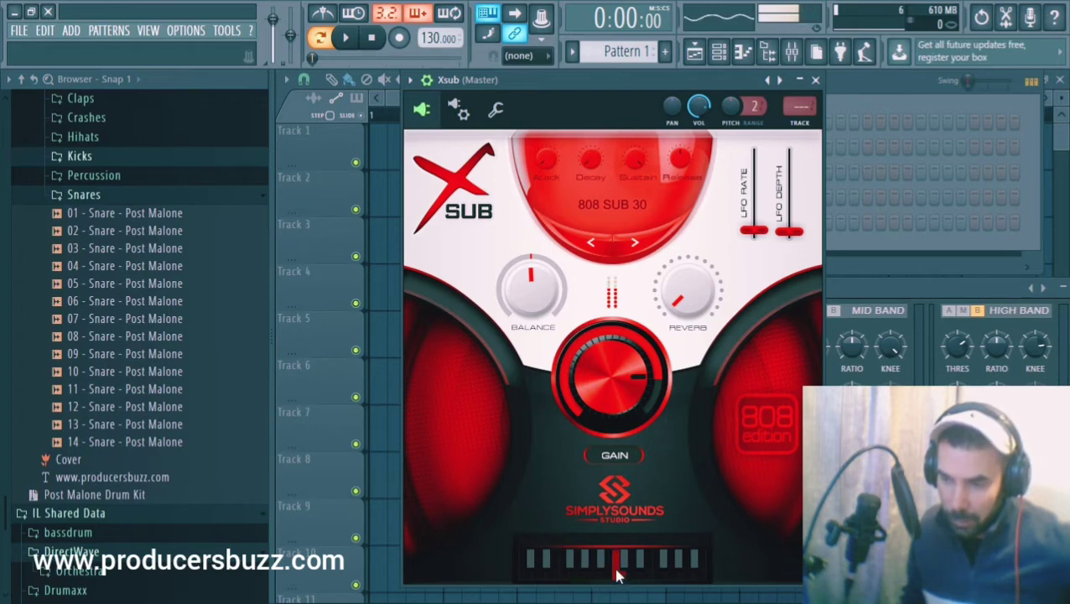